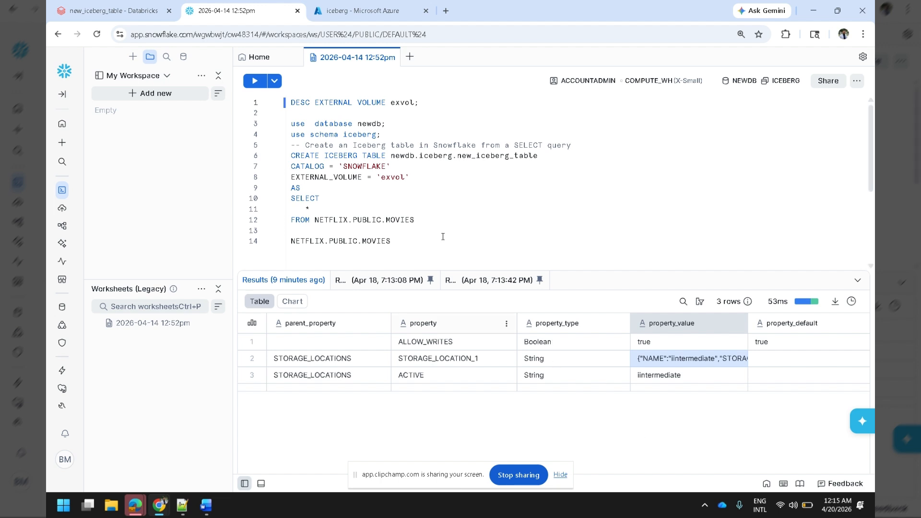
# Step: Review the external volume script and the two required storage roles in the Word document kafka-rest-catalogsnowflake-iceberg-tables.docx
pyautogui.click(207, 505)
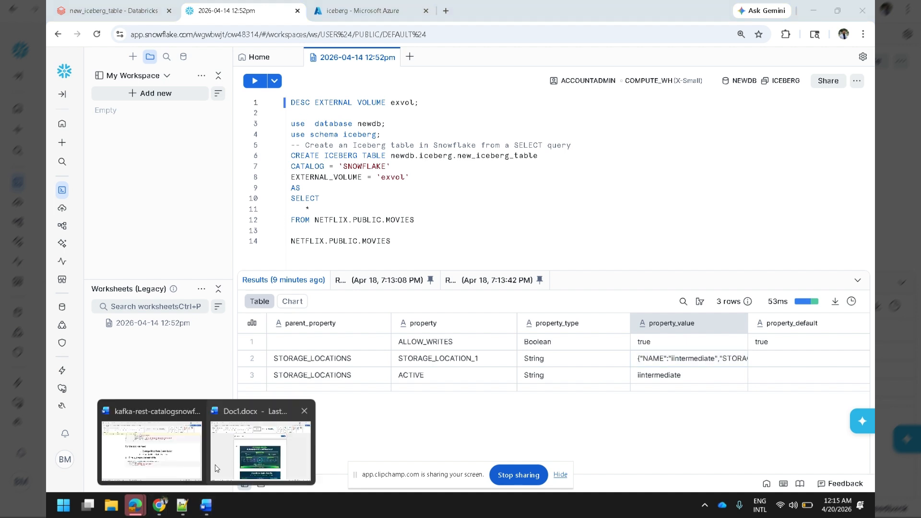
pyautogui.click(164, 457)
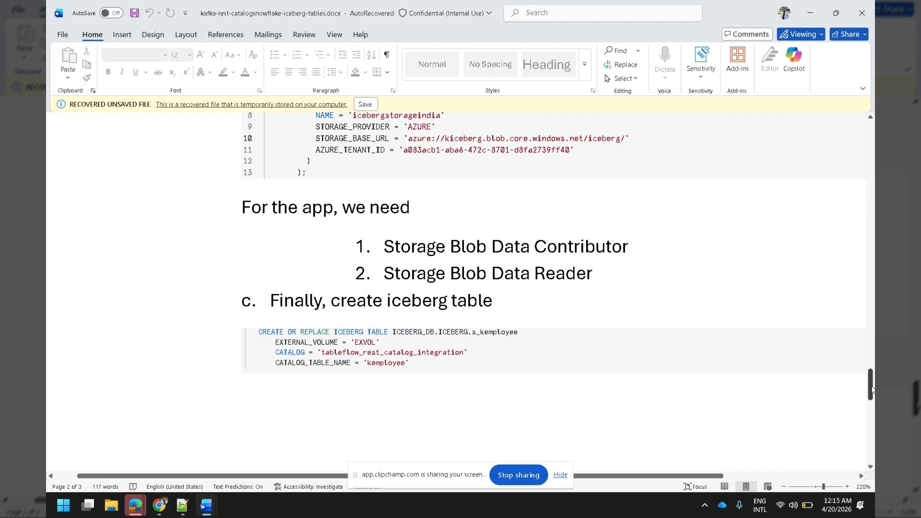
pyautogui.moveTo(871, 390); pyautogui.dragTo(872, 375)
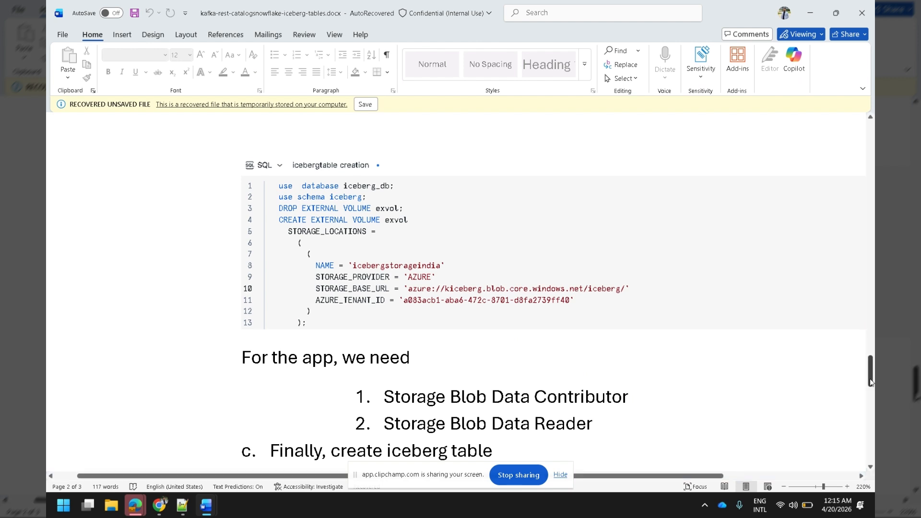
pyautogui.moveTo(870, 382); pyautogui.dragTo(871, 393)
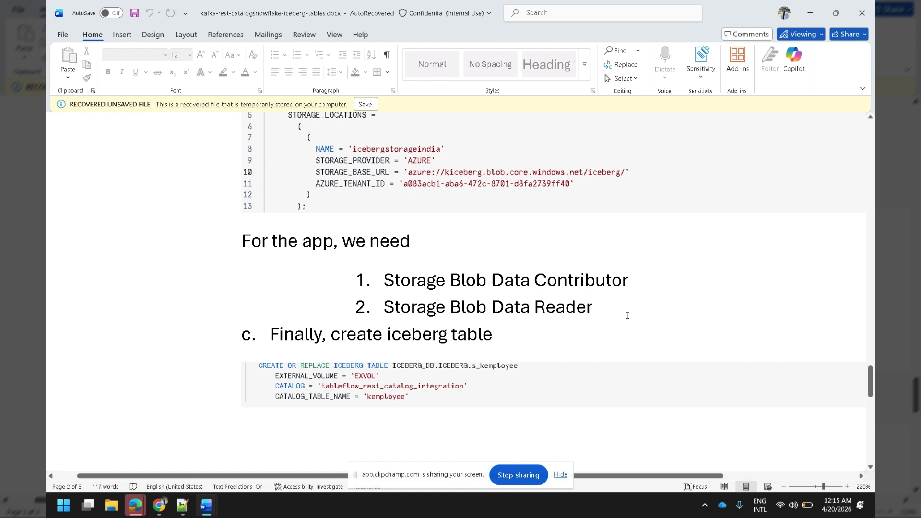
pyautogui.moveTo(603, 307); pyautogui.dragTo(410, 284)
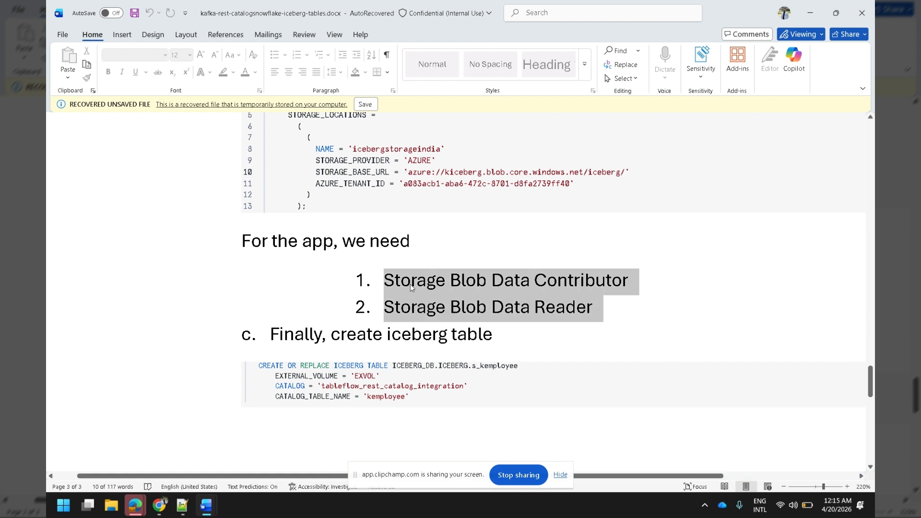
# Step: Switch to the Azure portal and open Access Control (IAM) for the iintermediate storage account
pyautogui.hotkey('alt', 'Tab')
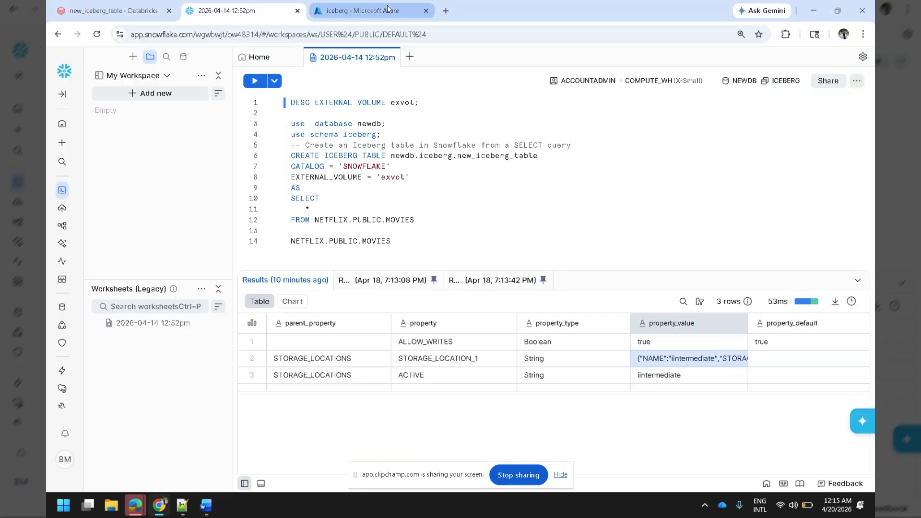
pyautogui.click(387, 8)
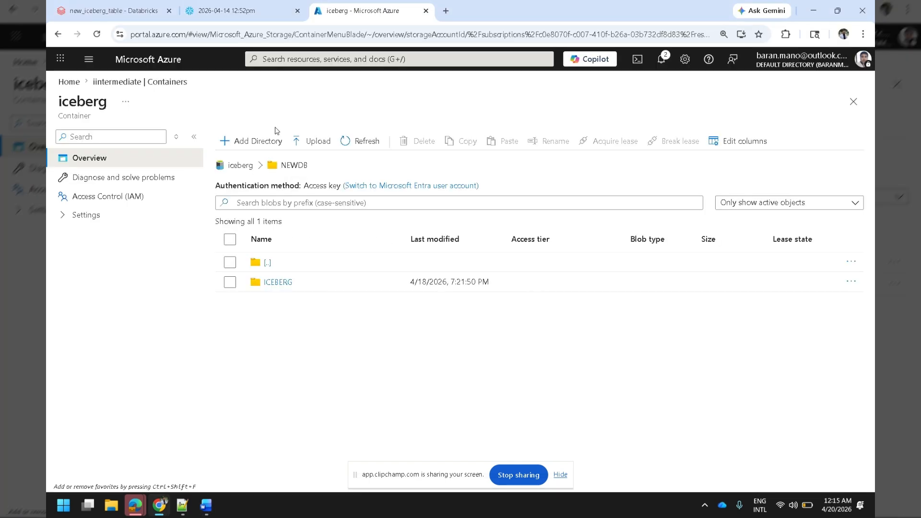
pyautogui.click(113, 82)
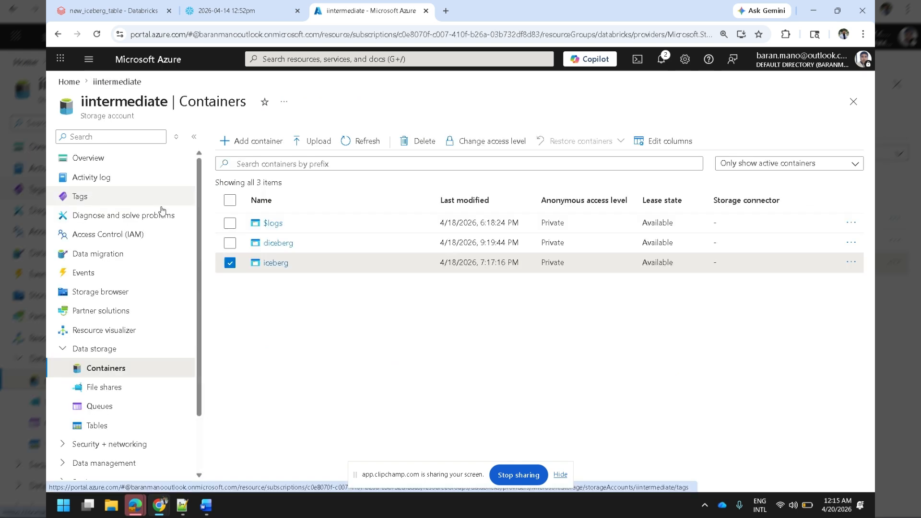
pyautogui.click(130, 236)
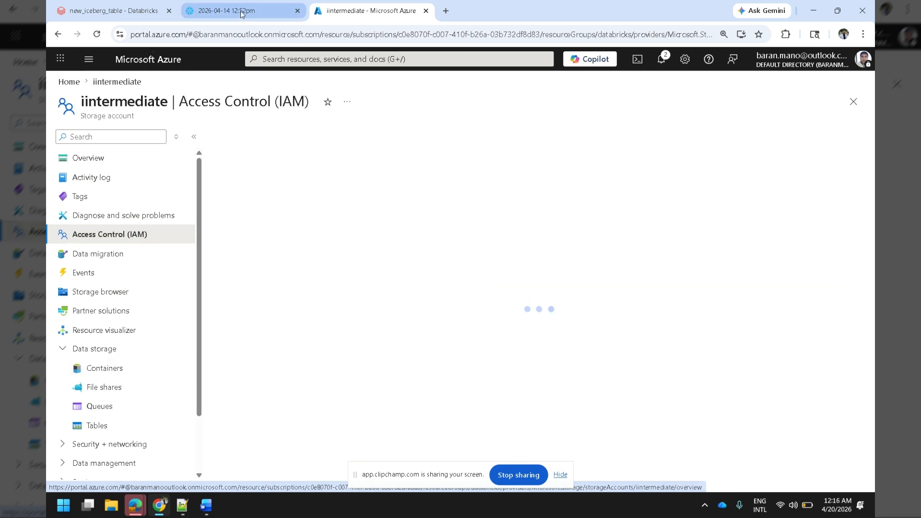
# Step: Copy the STORAGE_LOCATION_1 property value from the Snowflake results and replace the contents of the Notepad++ file new 7 with it
pyautogui.moveTo(241, 12)
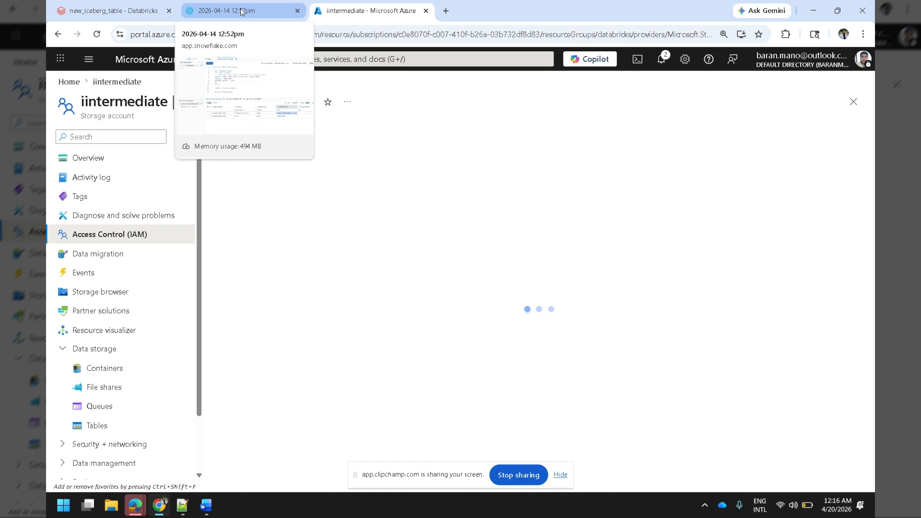
pyautogui.click(241, 11)
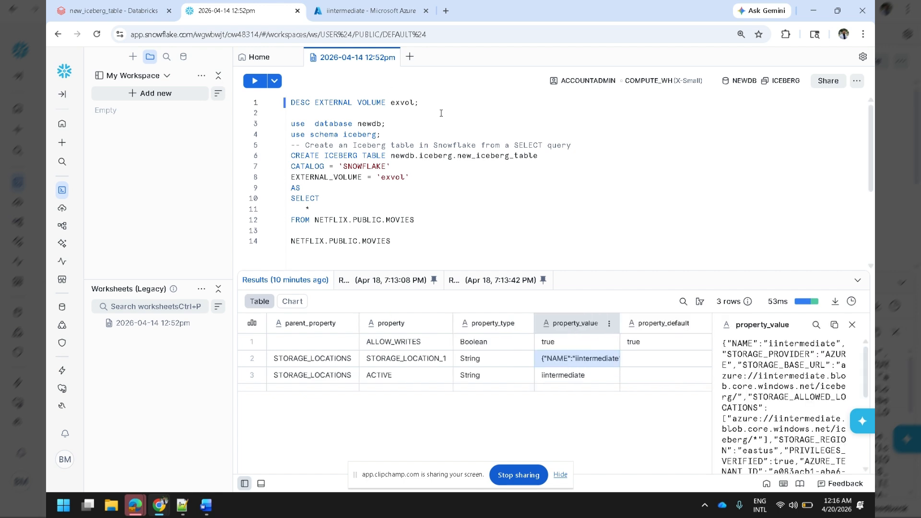
pyautogui.hotkey('alt', 'Tab')
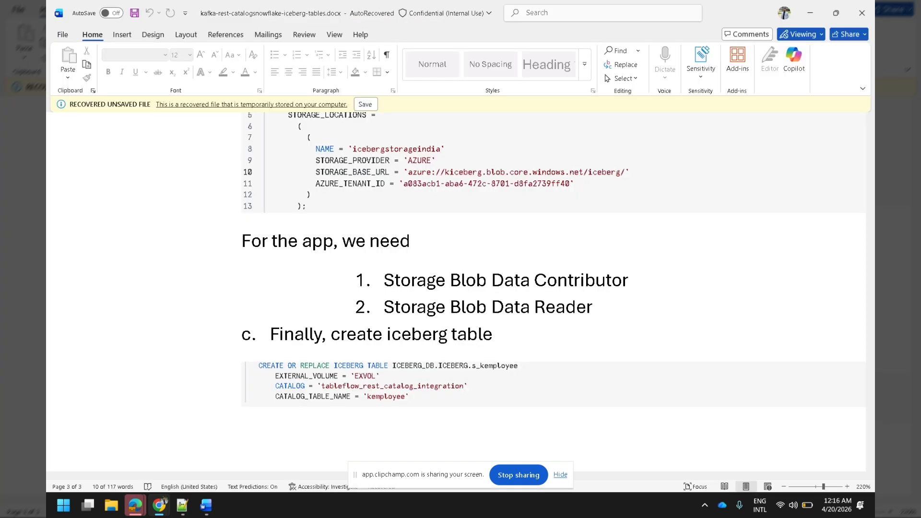
pyautogui.click(182, 508)
pyautogui.hotkey('ctrl', 'a')
pyautogui.hotkey('ctrl', 'v')
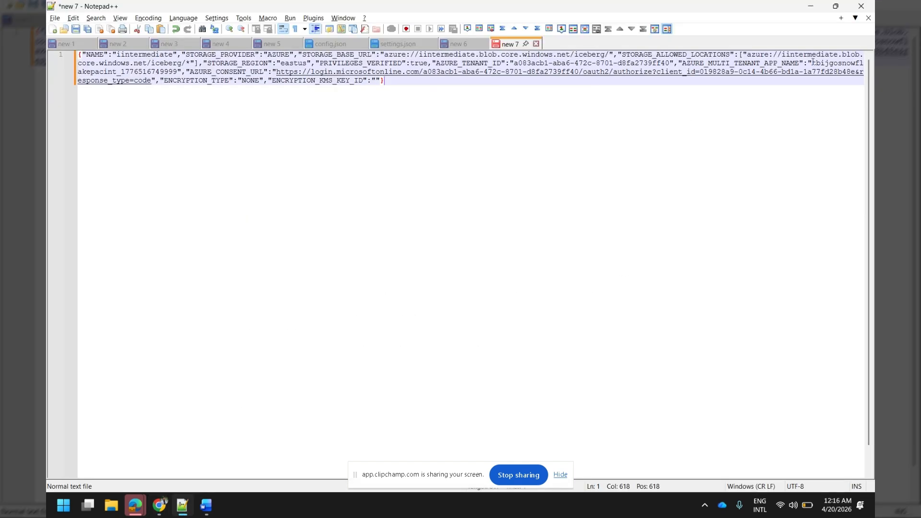
# Step: Move the AZURE_MULTI_TENANT_APP_NAME value to a new line after a blank one and copy its part before the underscore
pyautogui.click(812, 61)
pyautogui.press('Return')
pyautogui.press('Return')
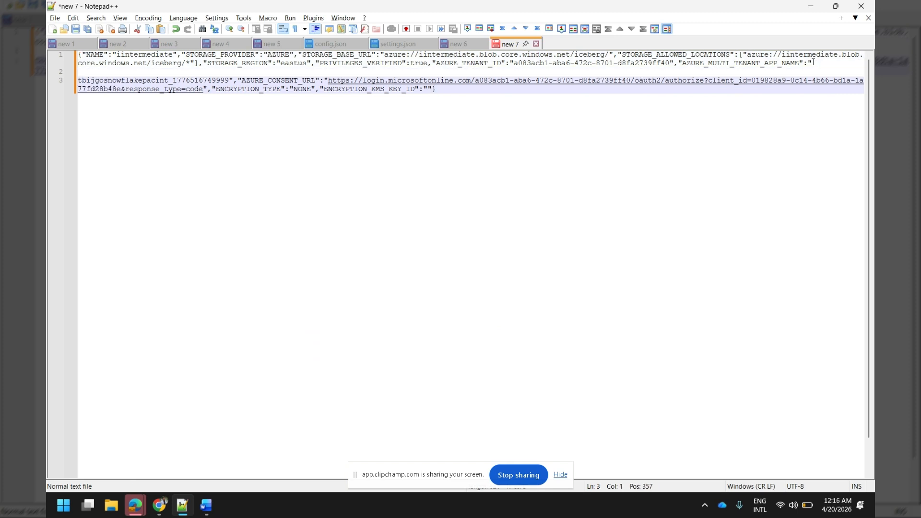
pyautogui.keyDown('shift'); pyautogui.click(170, 81); pyautogui.keyUp('shift')
pyautogui.hotkey('ctrl', 'c')
# Step: Search the iintermediate storage account's role assignments in Azure for tbijgosnowflakepacint and check which roles the app holds
pyautogui.hotkey('alt', 'Tab')
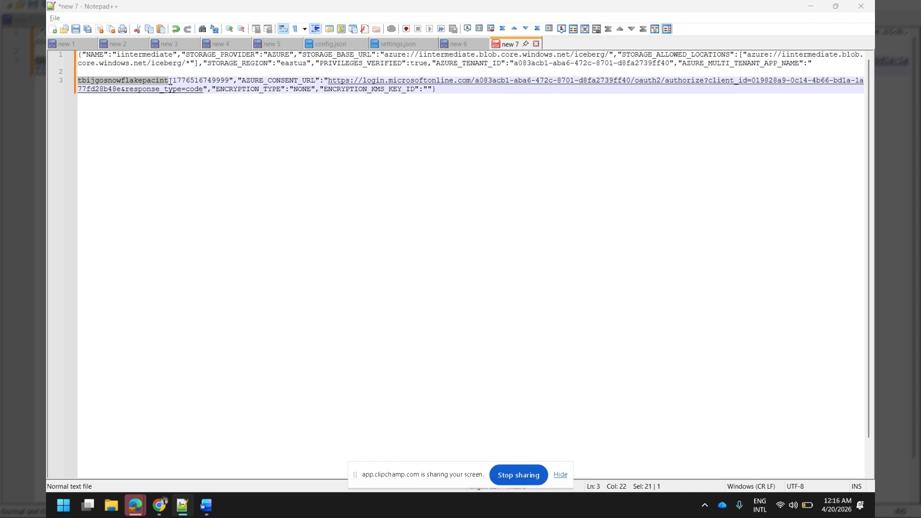
pyautogui.hotkey('alt', 'Tab')
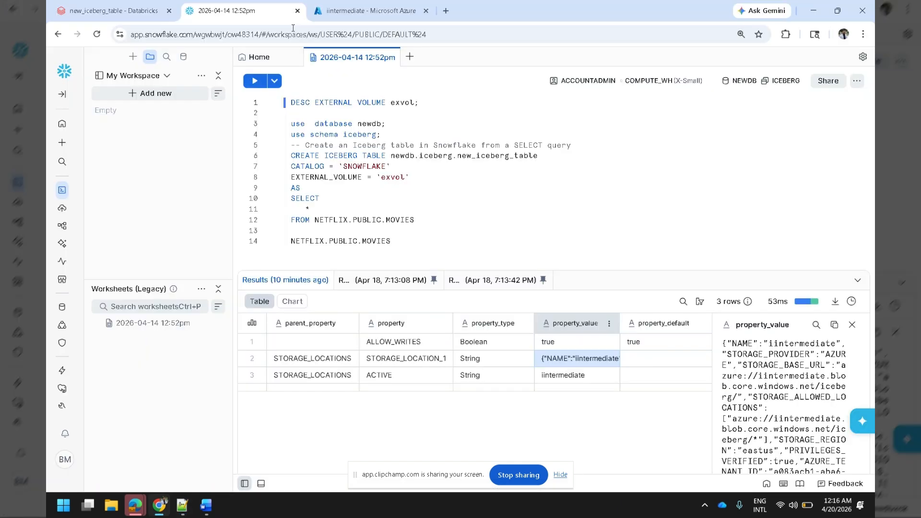
pyautogui.click(364, 5)
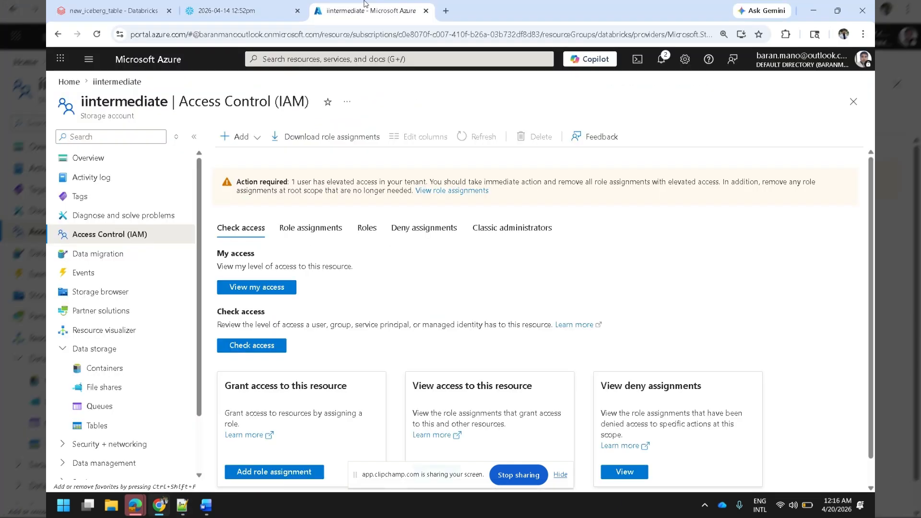
pyautogui.click(306, 231)
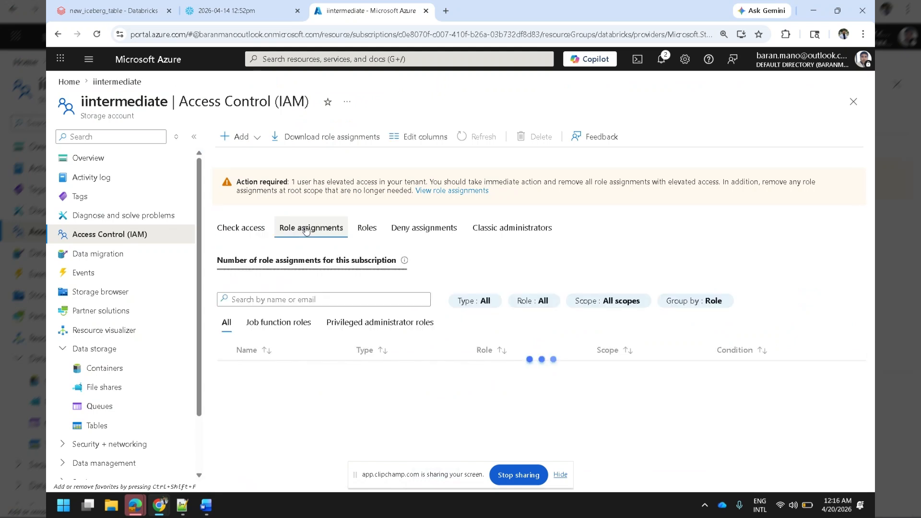
pyautogui.click(303, 298)
pyautogui.hotkey('ctrl', 'v')
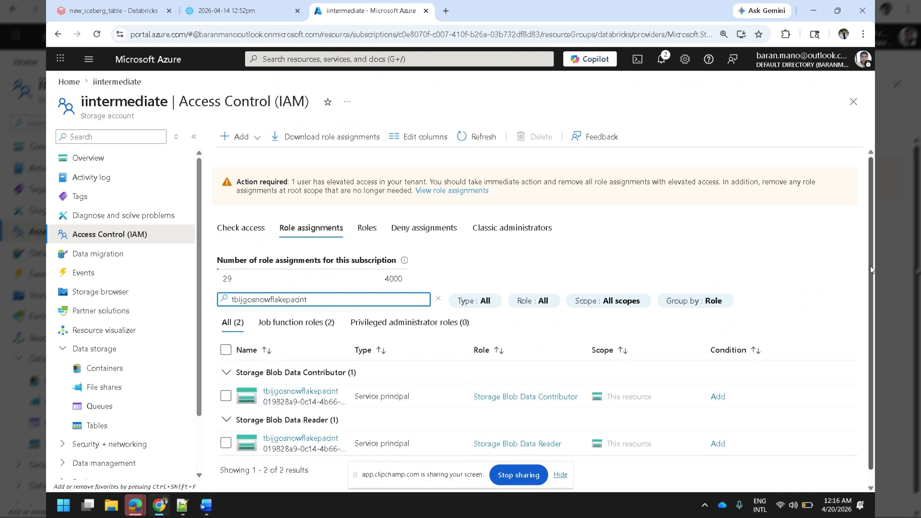
pyautogui.scroll(-1, 869, 265)
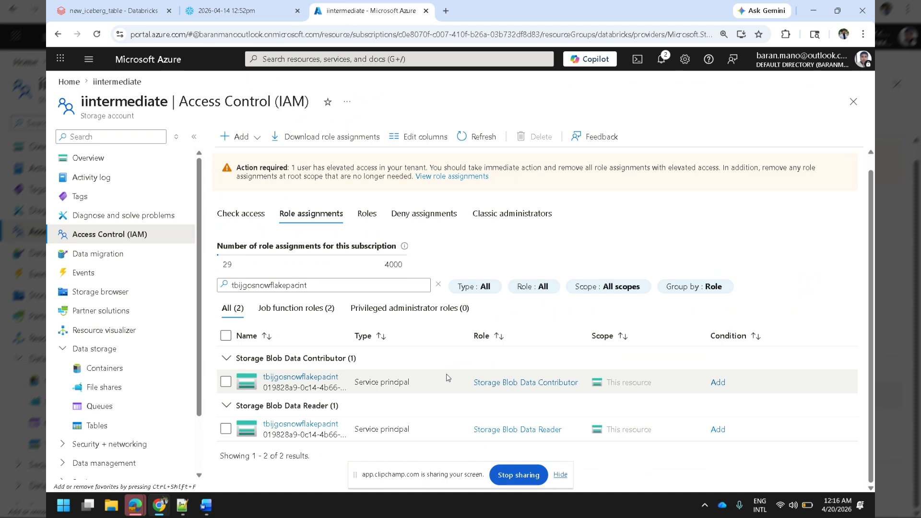
pyautogui.click(246, 9)
pyautogui.click(352, 12)
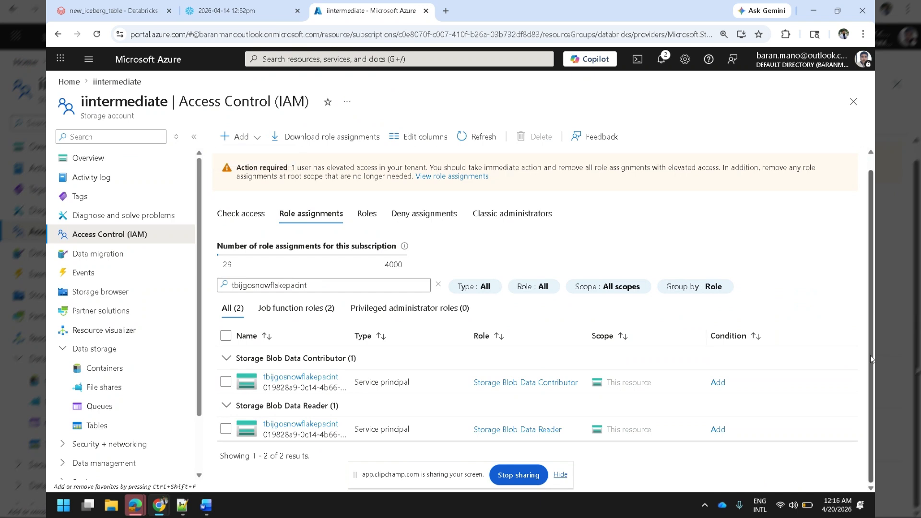
# Step: Compare with the role list in the Word document, and close the document without saving changes
pyautogui.hotkey('alt', 'Tab')
pyautogui.hotkey('alt', 'Tab')
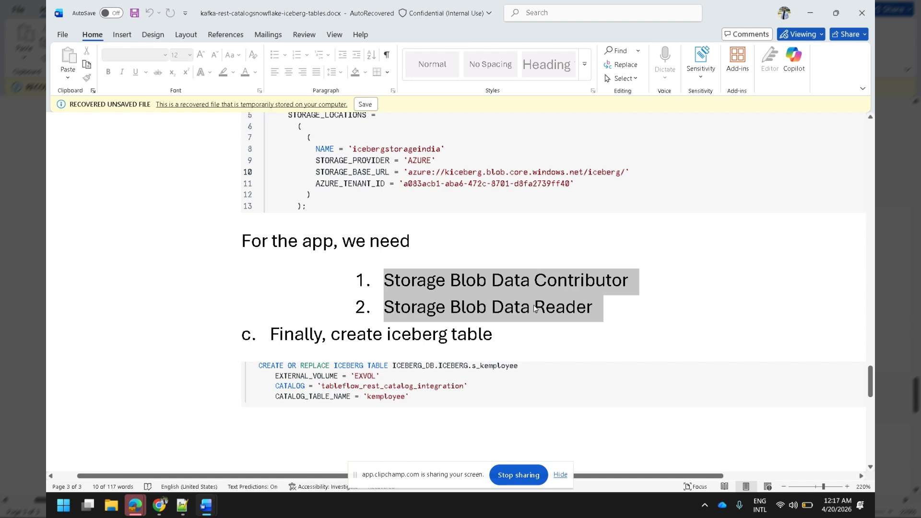
pyautogui.moveTo(869, 389); pyautogui.dragTo(871, 393)
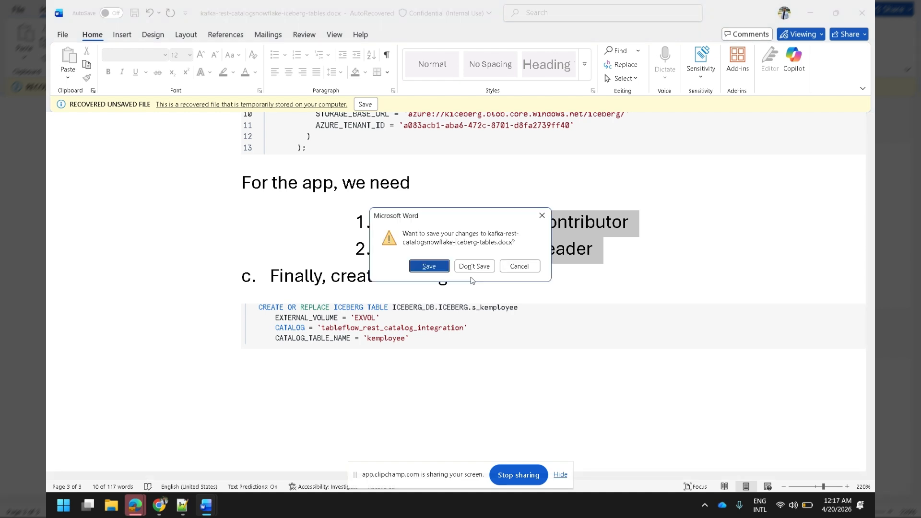
pyautogui.click(475, 269)
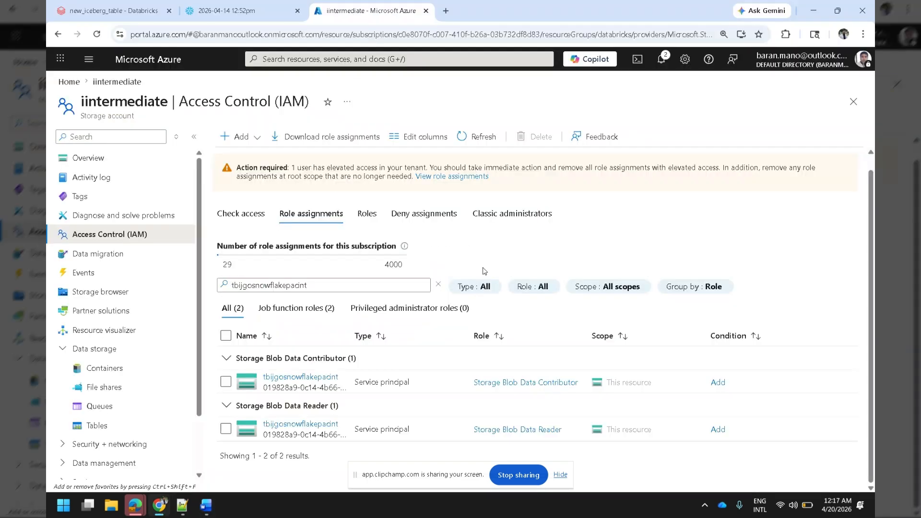
# Step: Switch to the Snowflake worksheet and highlight the CREATE ICEBERG TABLE statement for newdb.iceberg.new_iceberg_table
pyautogui.click(230, 15)
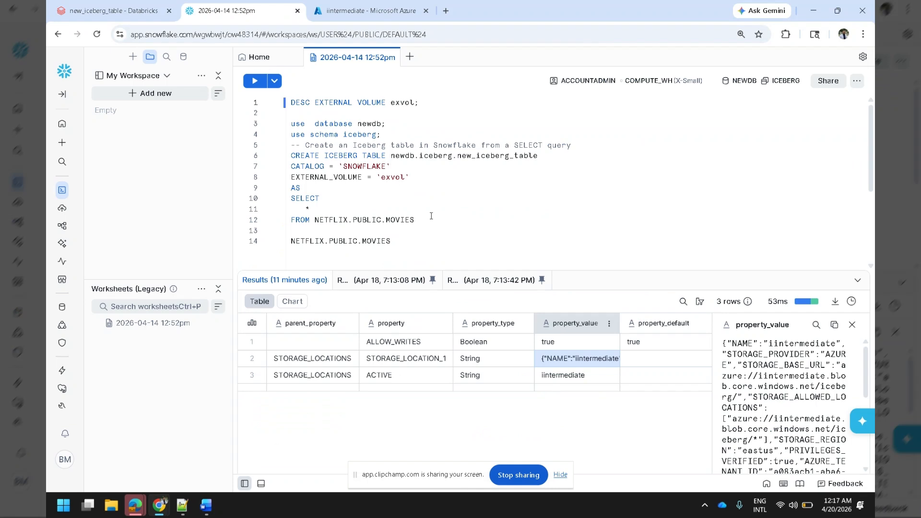
pyautogui.click(335, 199)
pyautogui.moveTo(420, 221); pyautogui.dragTo(264, 150)
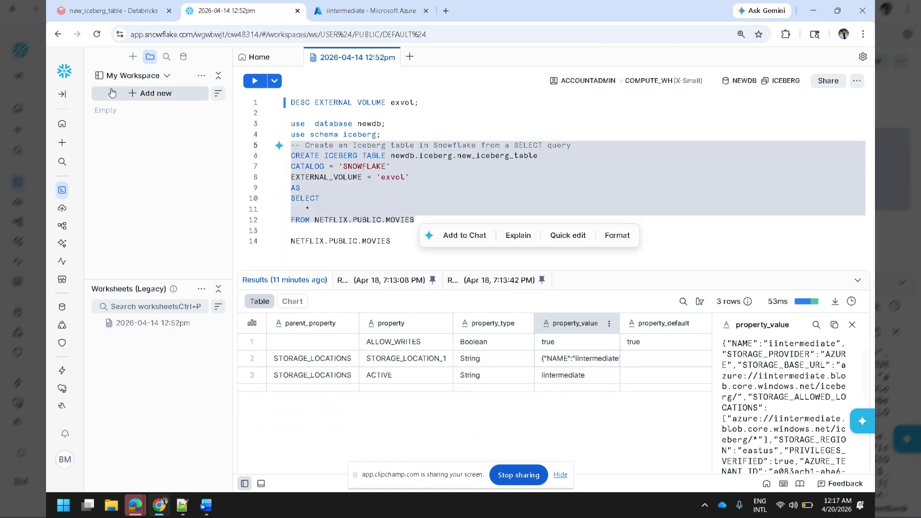
# Step: Open the catalog's Database Explorer, expand the NEWDB database and reload the page
pyautogui.click(62, 95)
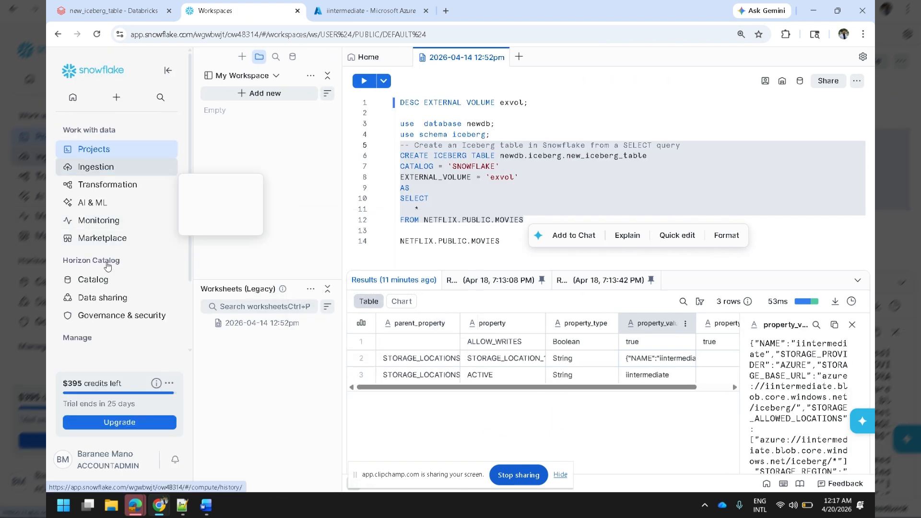
pyautogui.click(106, 283)
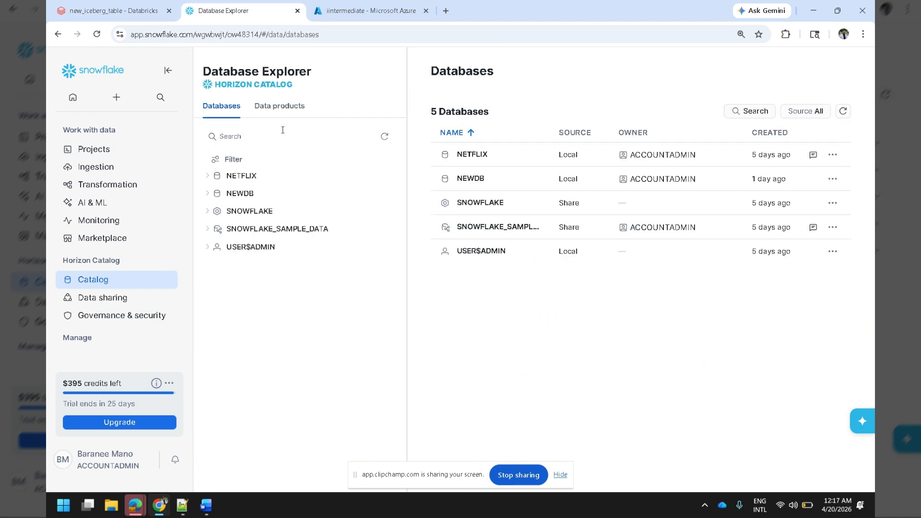
pyautogui.click(208, 194)
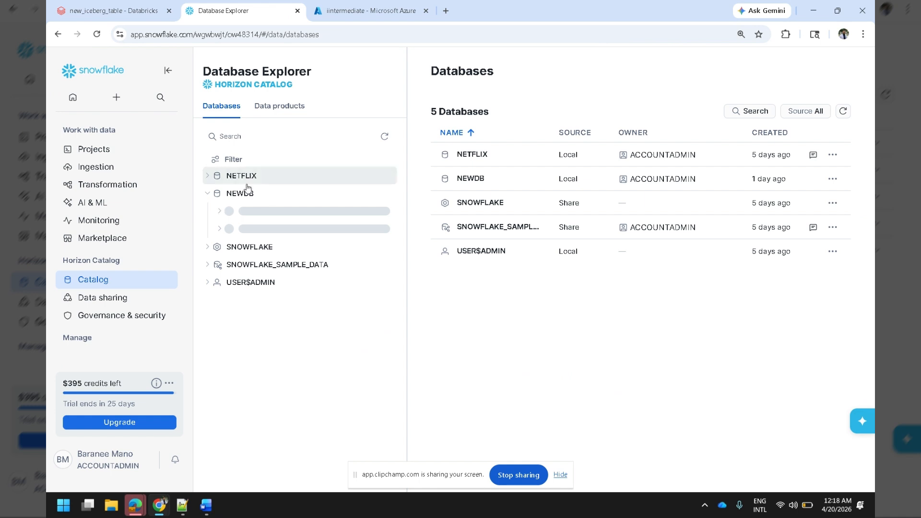
pyautogui.click(357, 31)
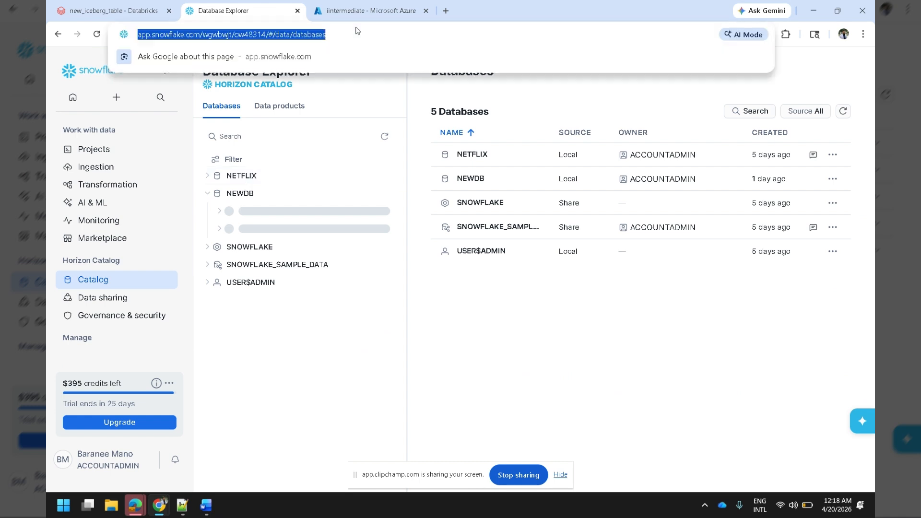
pyautogui.press('Return')
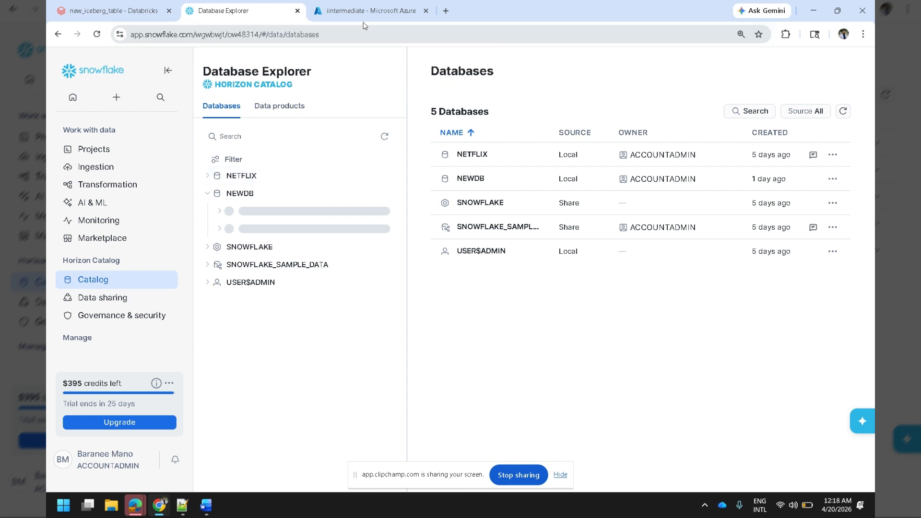
# Step: Close the Azure portal page and show the schemas of the NEWDB database in Snowflake
pyautogui.click(383, 7)
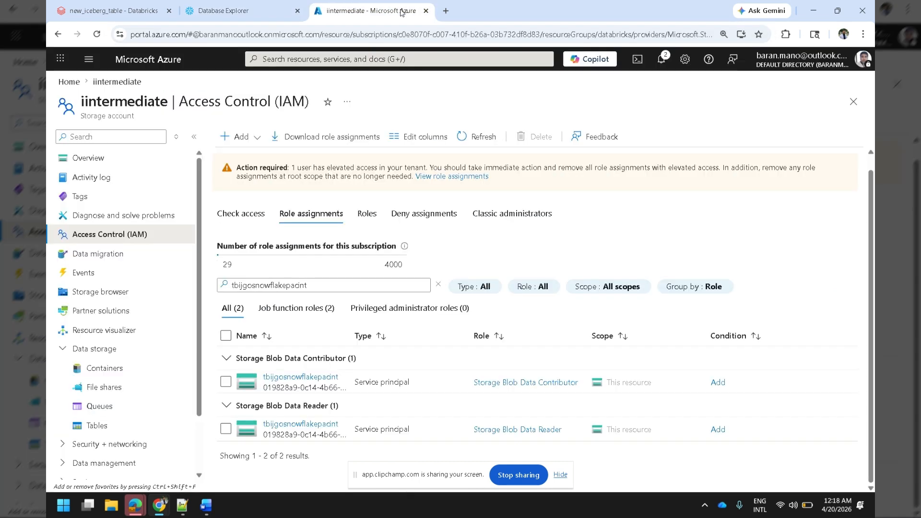
pyautogui.click(426, 10)
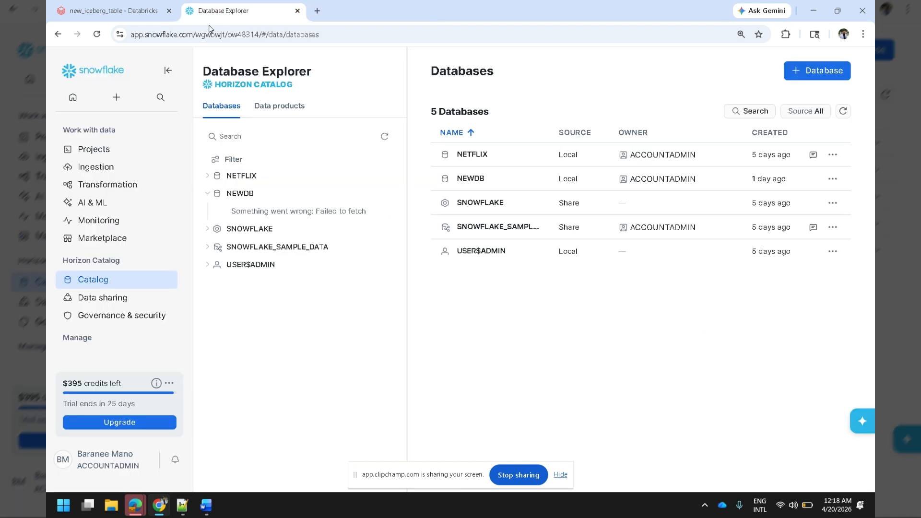
pyautogui.click(229, 197)
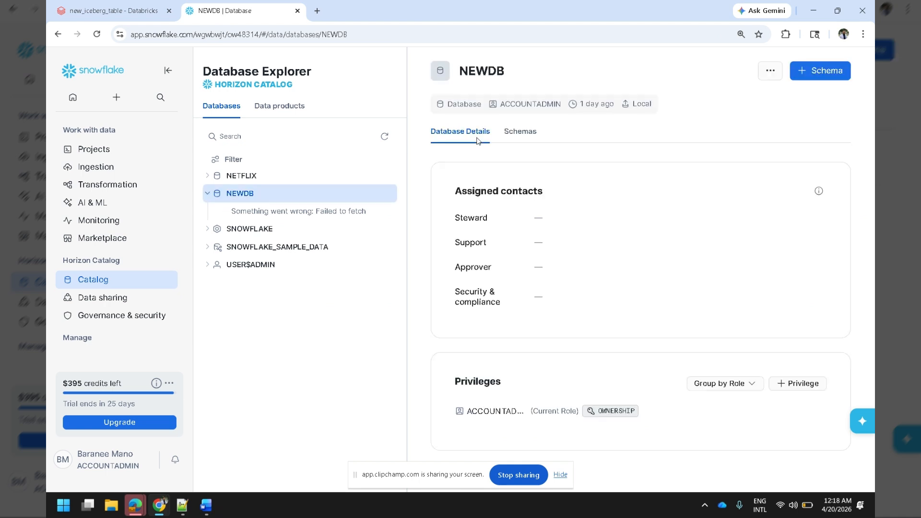
pyautogui.click(521, 133)
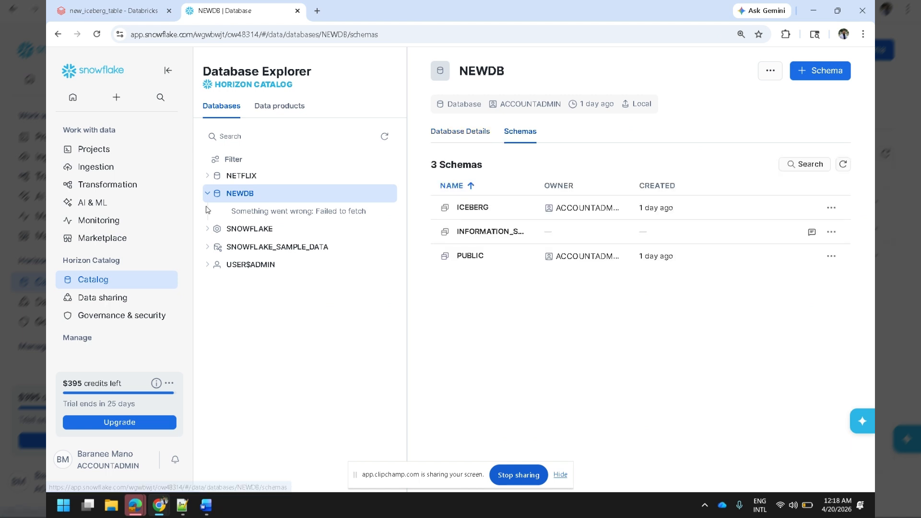
# Step: Open NEW_ICEBERG_TABLE in the ICEBERG schema of NEWDB and preview its data
pyautogui.click(479, 212)
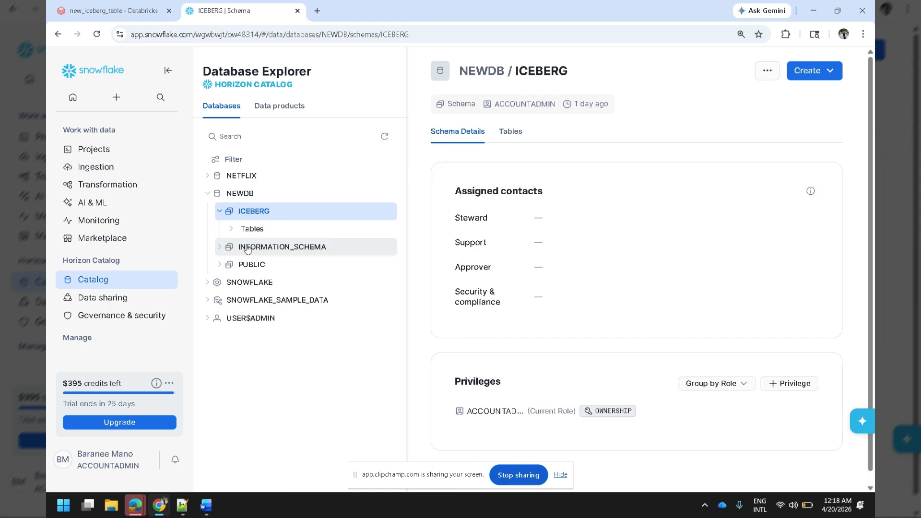
pyautogui.click(239, 230)
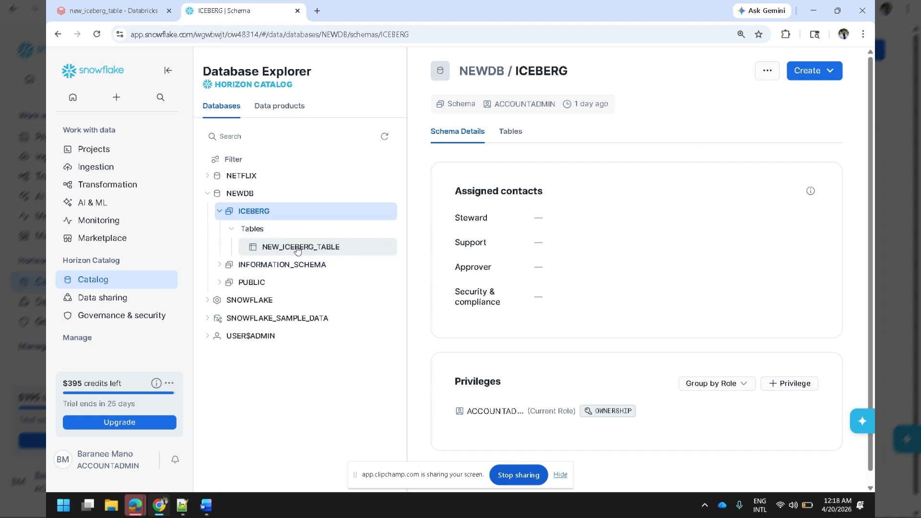
pyautogui.click(302, 247)
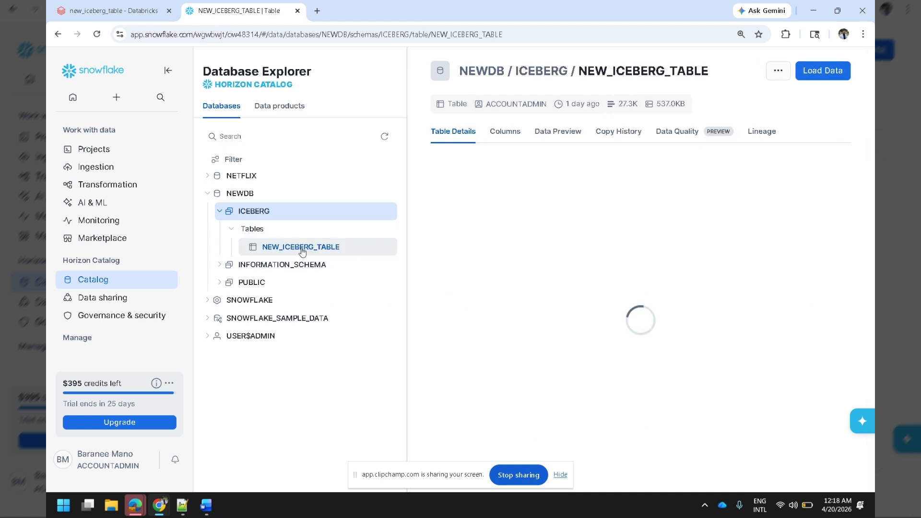
pyautogui.click(572, 140)
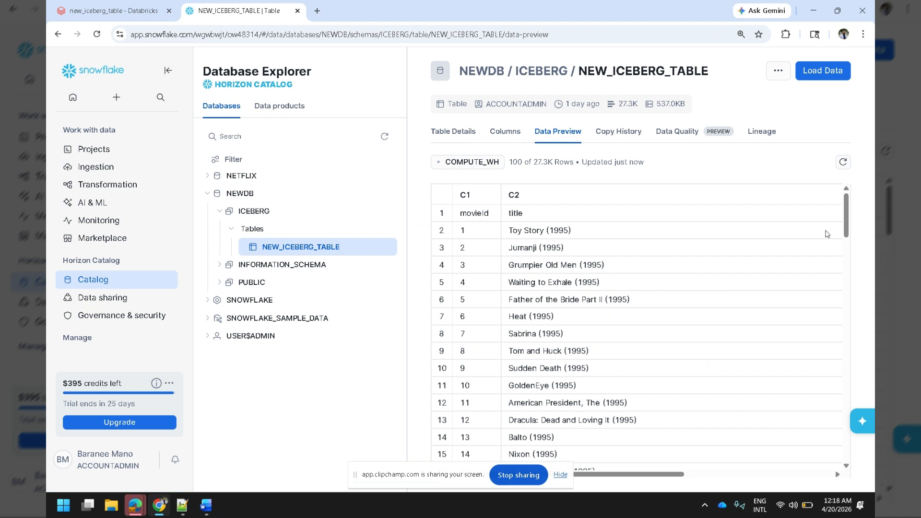
pyautogui.moveTo(650, 478); pyautogui.dragTo(529, 480)
# Step: Switch to Databricks and start the Serverless Starter Warehouse as compute for new_iceberg_table, dismissing the start notification
pyautogui.click(93, 11)
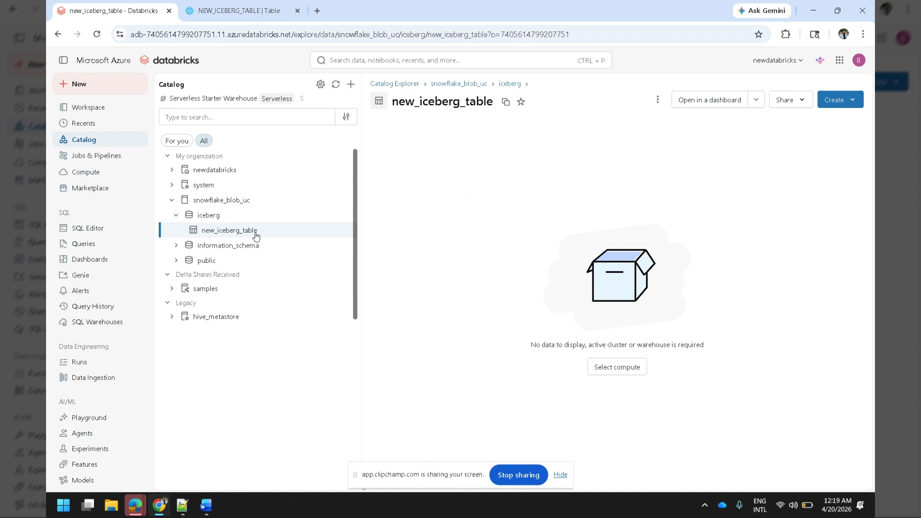
pyautogui.click(629, 368)
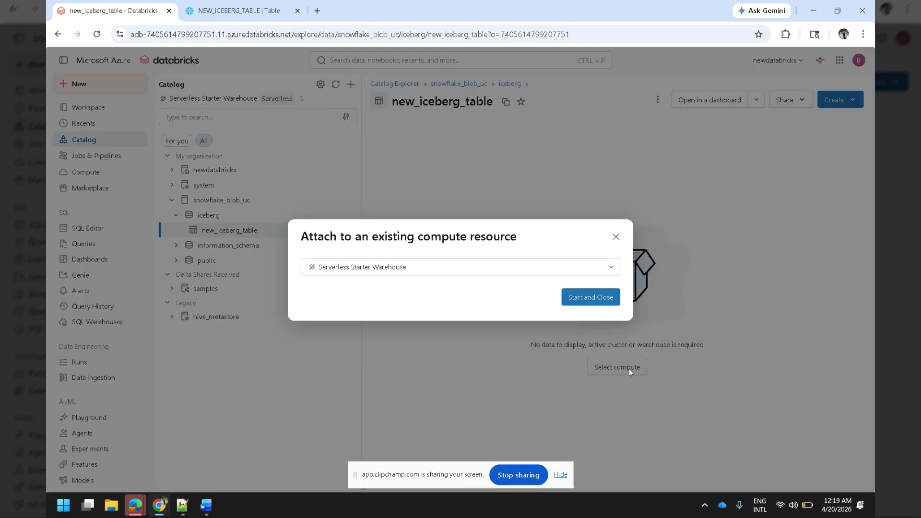
pyautogui.click(589, 298)
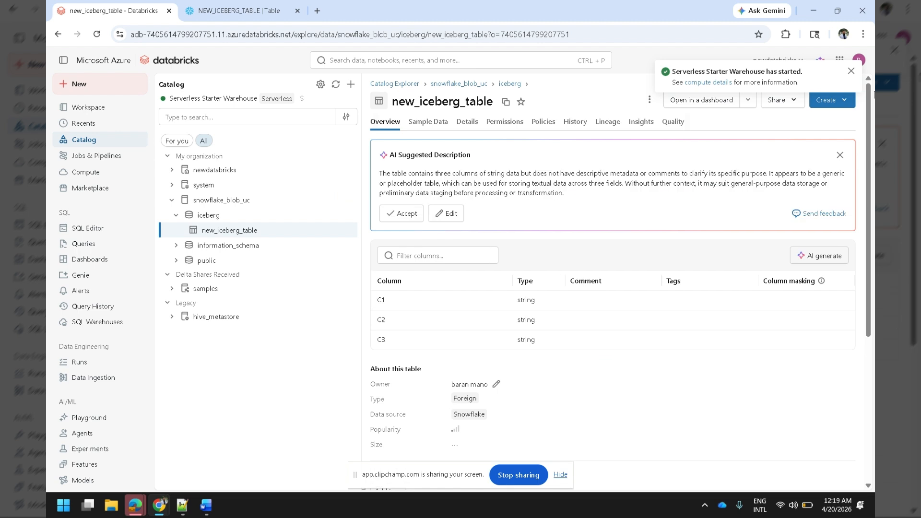
pyautogui.click(850, 72)
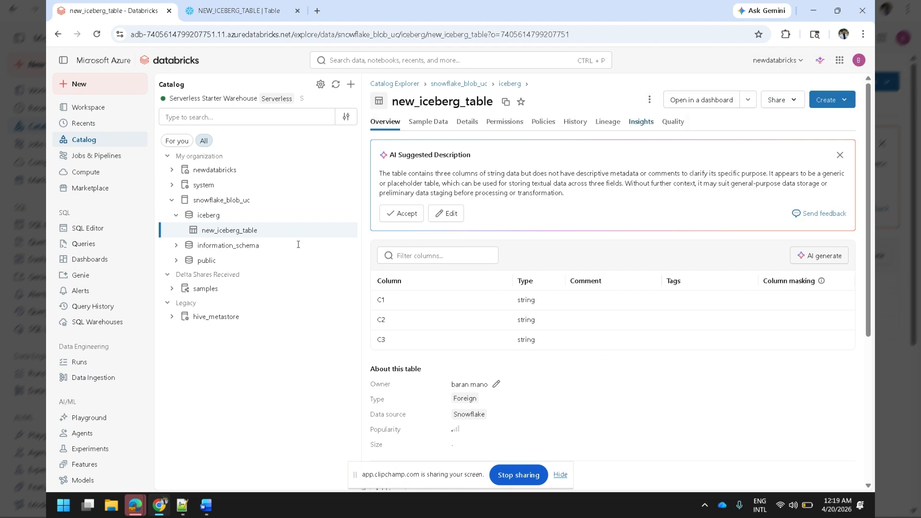
# Step: Show the sample data of new_iceberg_table in the iceberg schema of snowflake_blob_uc
pyautogui.moveTo(273, 239)
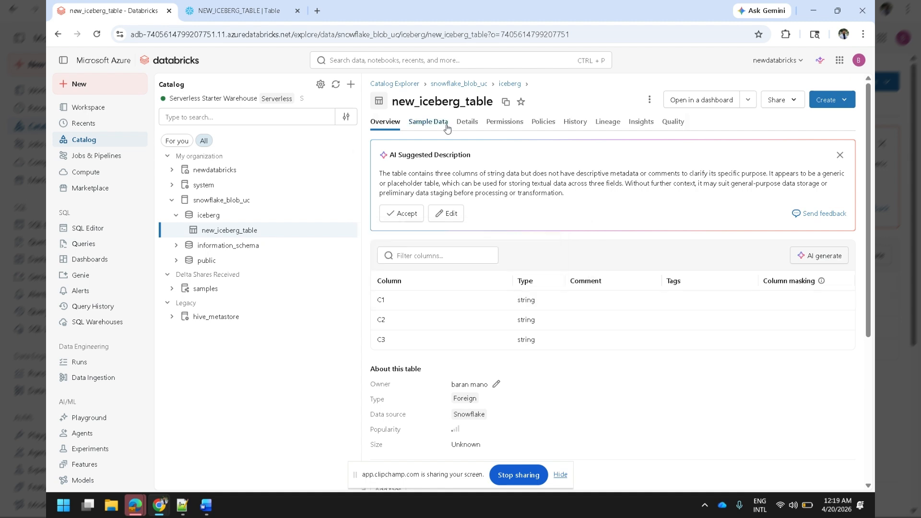
pyautogui.click(428, 123)
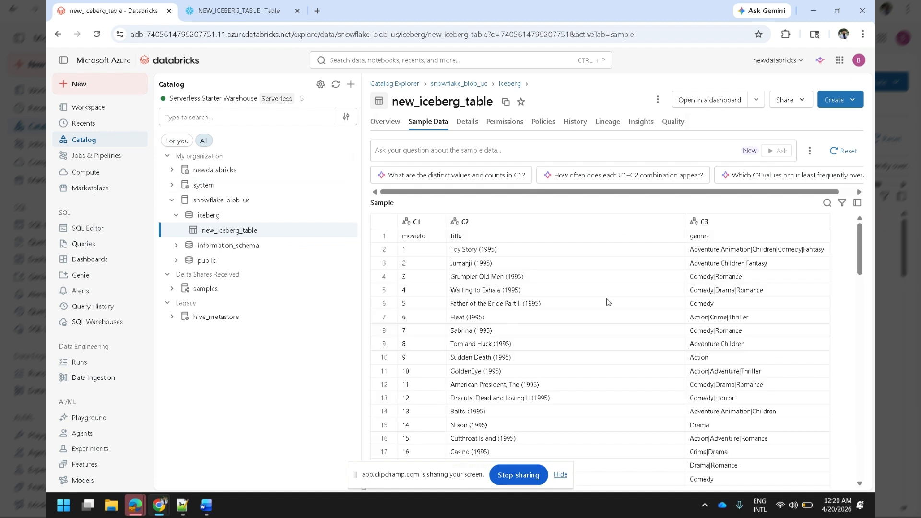
pyautogui.moveTo(199, 234)
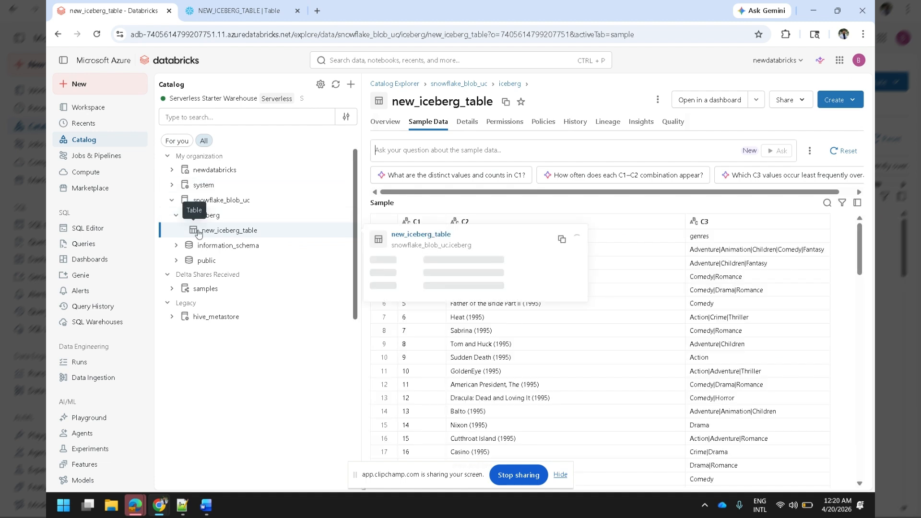
# Step: Open the snowflake-catalog-iceberg-table query from the workspace and highlight the Step 1 CREATE CONNECTION statement
pyautogui.click(88, 107)
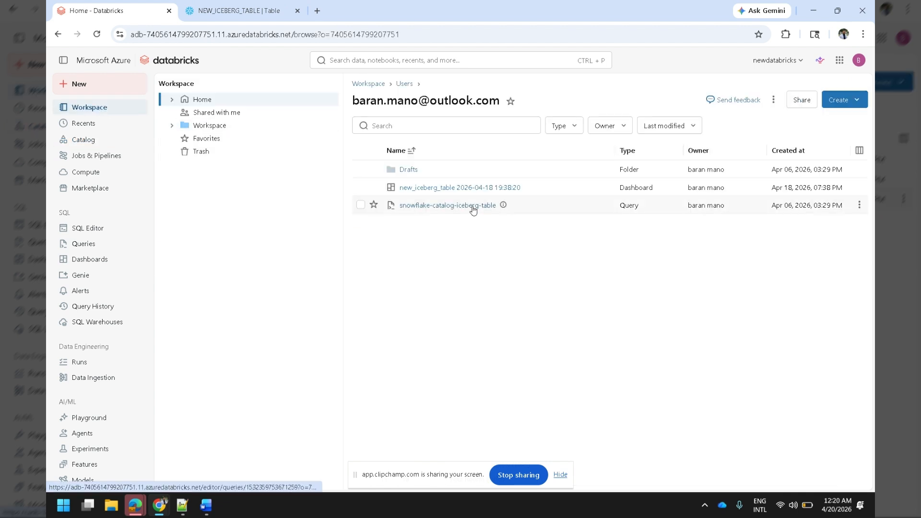
pyautogui.click(474, 210)
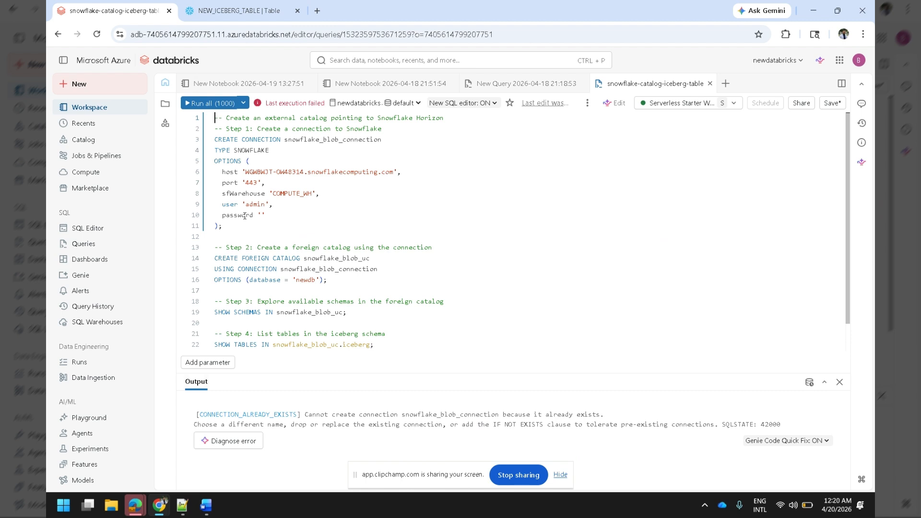
pyautogui.moveTo(226, 236); pyautogui.dragTo(203, 133)
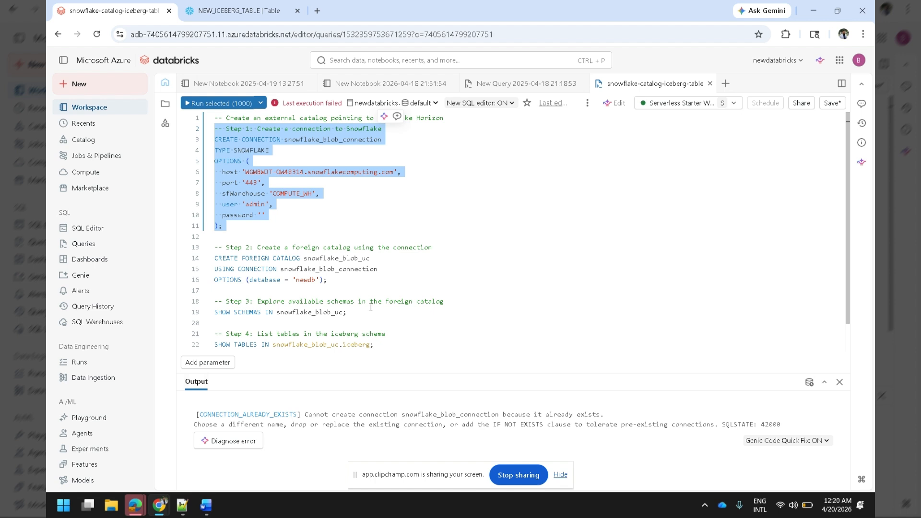
# Step: Examine the Step 2 CREATE FOREIGN CATALOG statement, highlighting its snowflake_blob_connection name and the whole block
pyautogui.click(345, 290)
pyautogui.moveTo(343, 283); pyautogui.dragTo(201, 244)
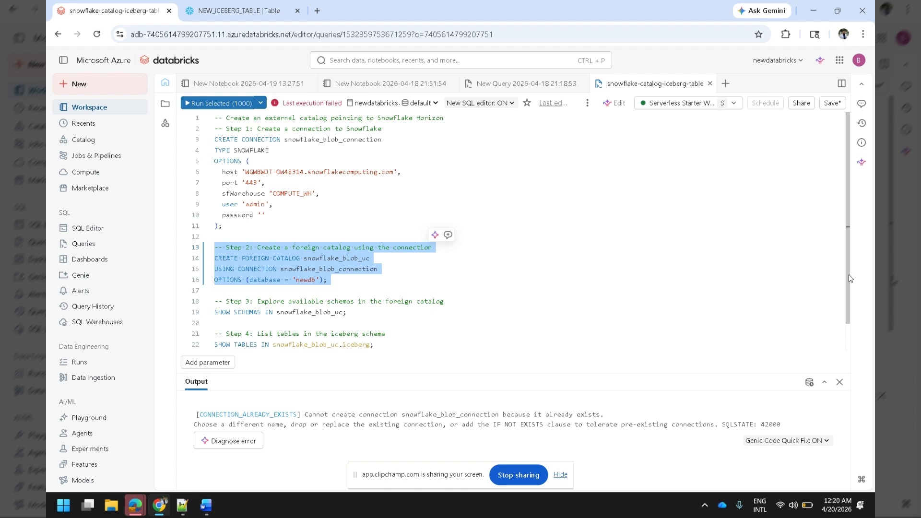
pyautogui.moveTo(848, 275); pyautogui.dragTo(848, 332)
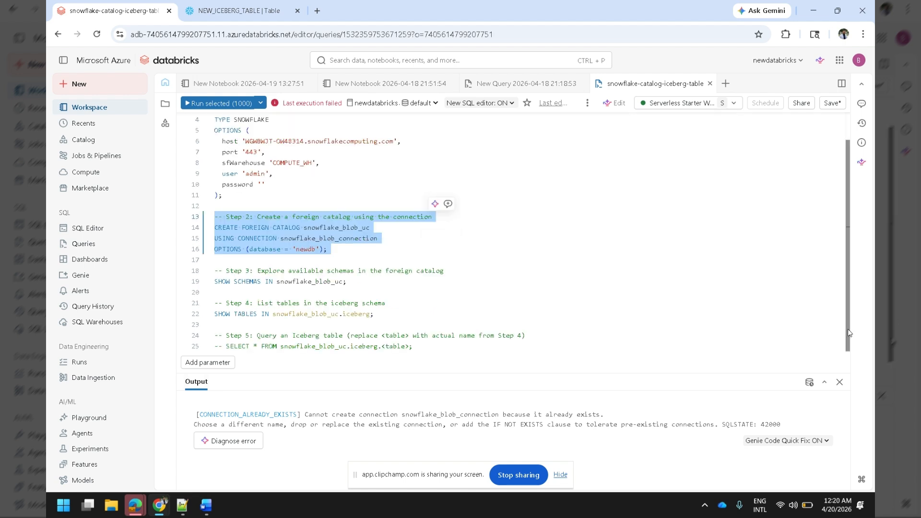
pyautogui.doubleClick(334, 238)
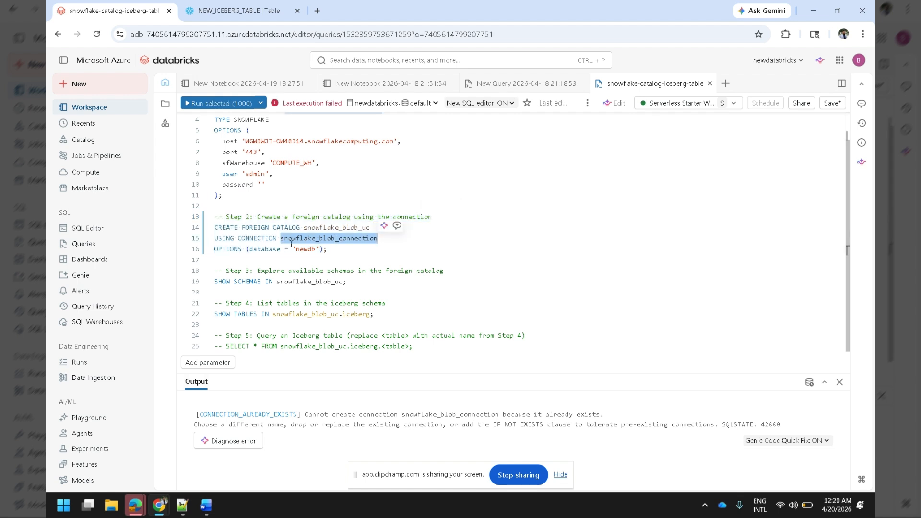
pyautogui.moveTo(351, 254); pyautogui.dragTo(192, 213)
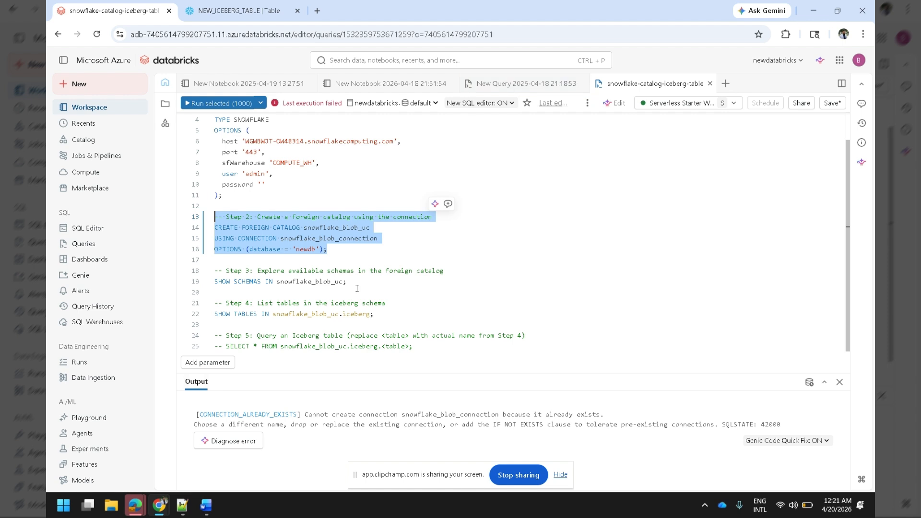
# Step: Return to the catalog, expand snowflake_blob_uc and its iceberg schema, and open the overview of new_iceberg_table
pyautogui.click(96, 142)
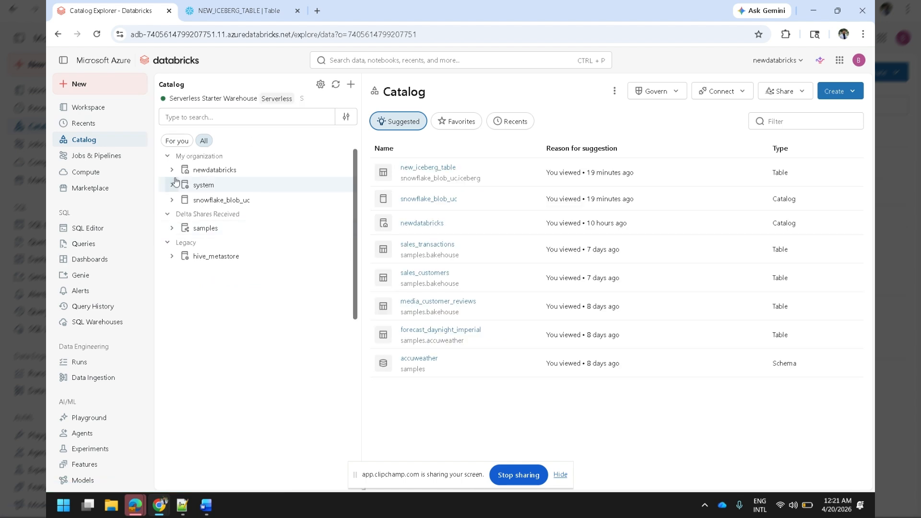
pyautogui.click(173, 200)
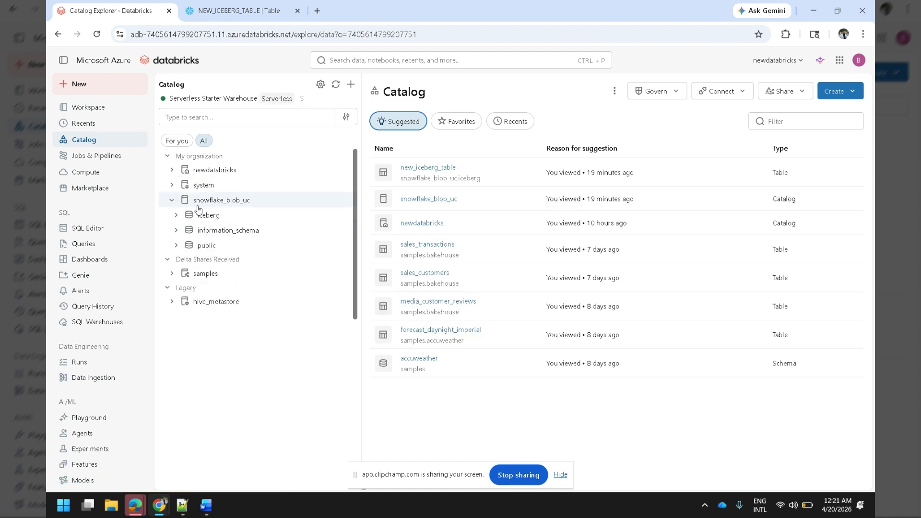
pyautogui.click(176, 215)
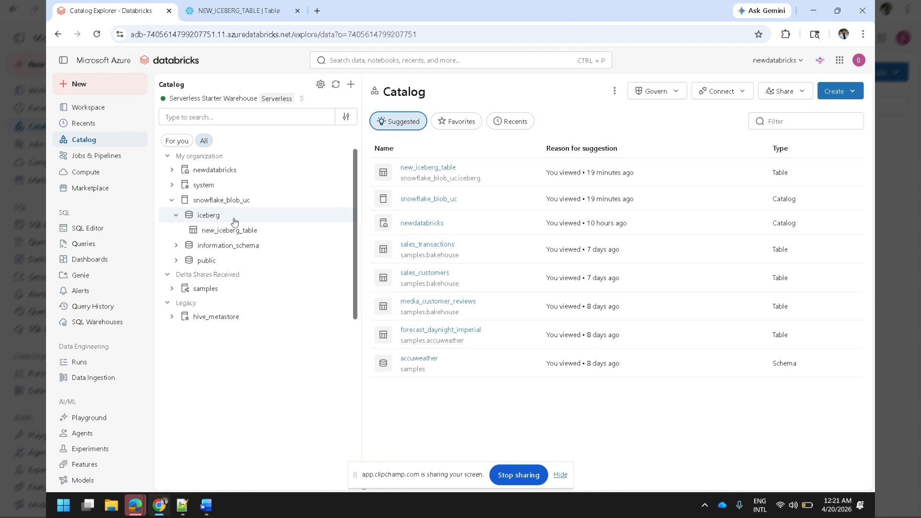
pyautogui.click(237, 231)
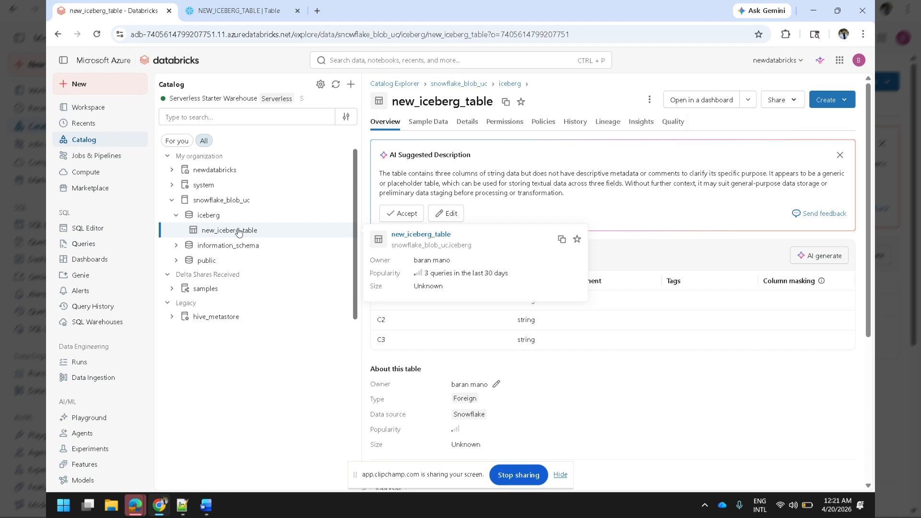
pyautogui.click(290, 7)
pyautogui.hotkey('alt', 'Tab')
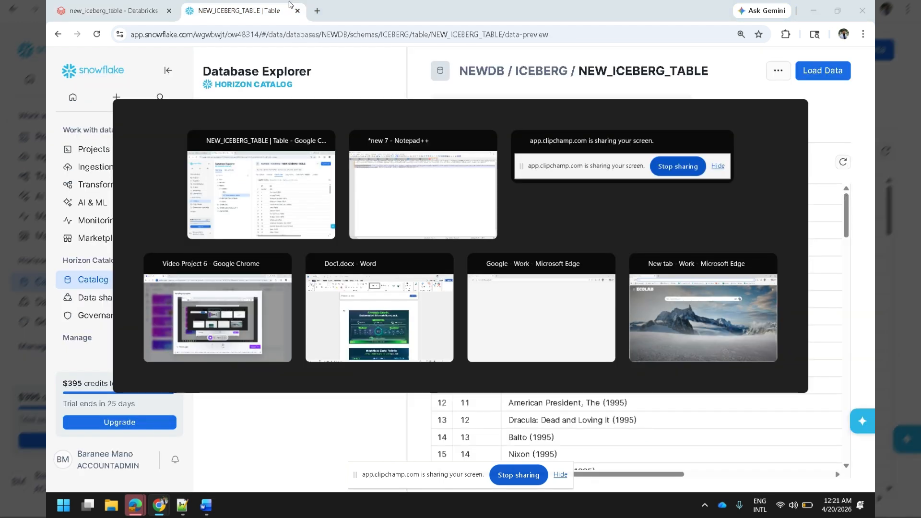
pyautogui.hotkey('alt', 'Tab')
pyautogui.hotkey('alt', 'Tab')
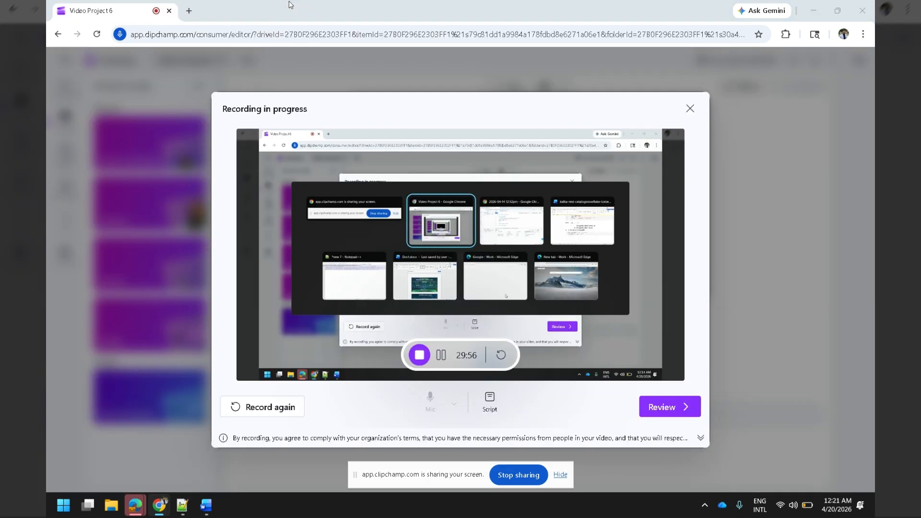